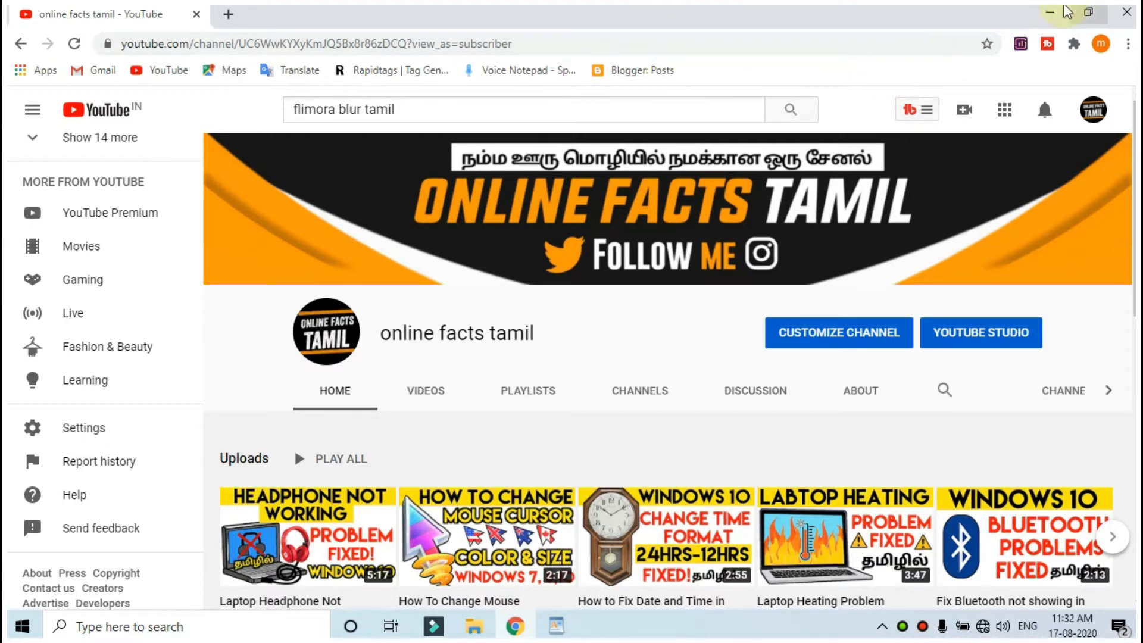
Switch to Filmora9 and import the video "How to Fix Date and Time in windows 10 Tamil" from the windows 10 folder.
click(1050, 12)
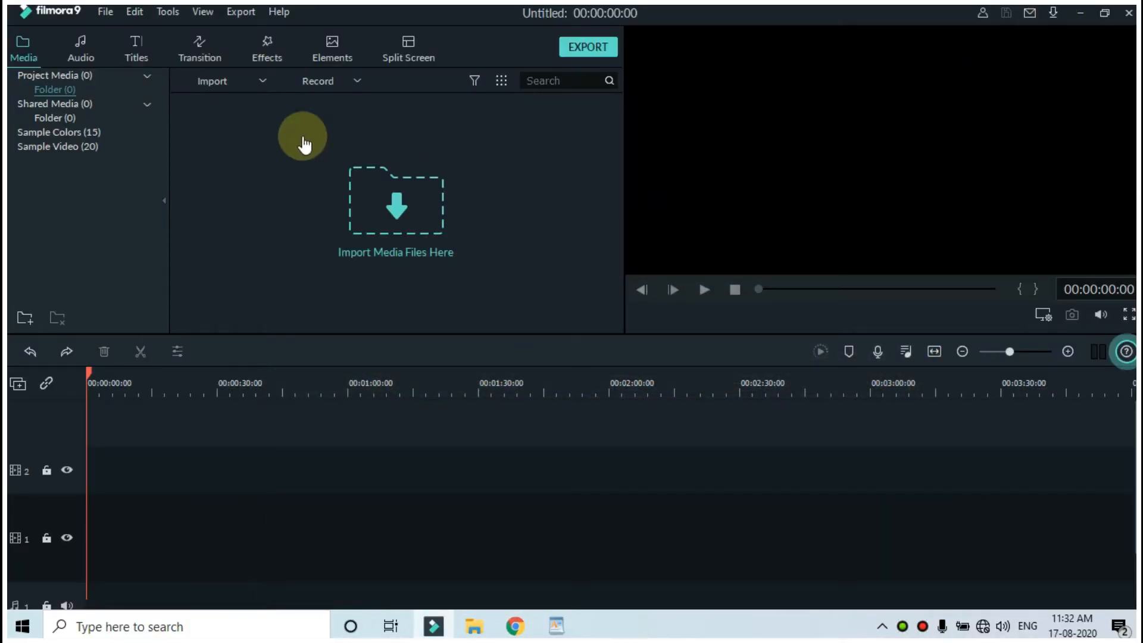
click(265, 84)
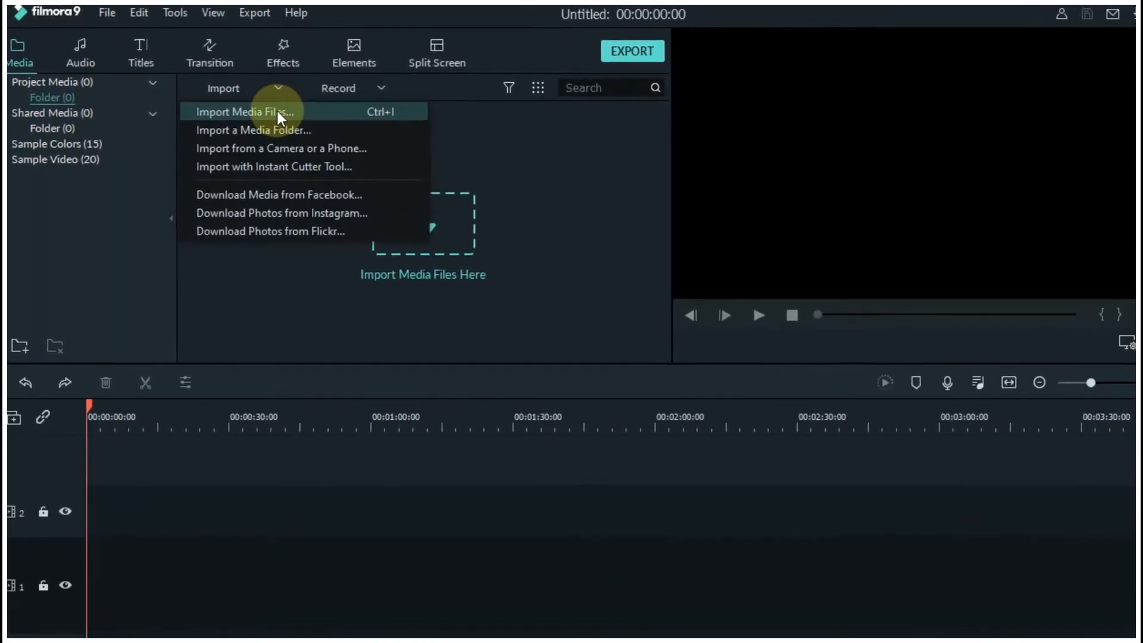
click(269, 103)
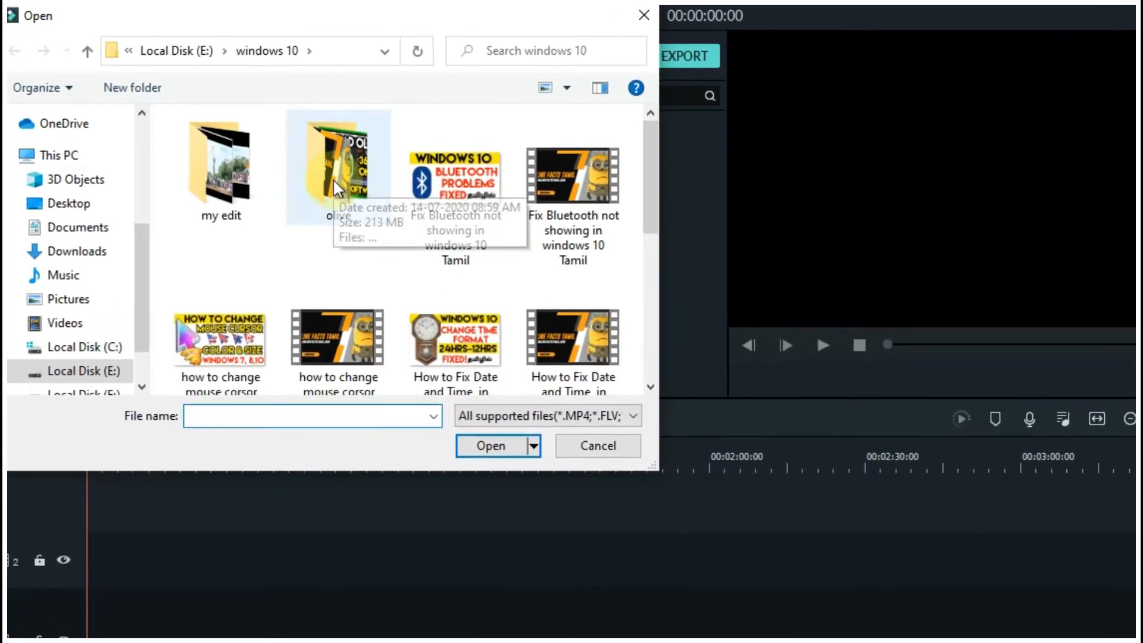
drag(664, 193, 664, 221)
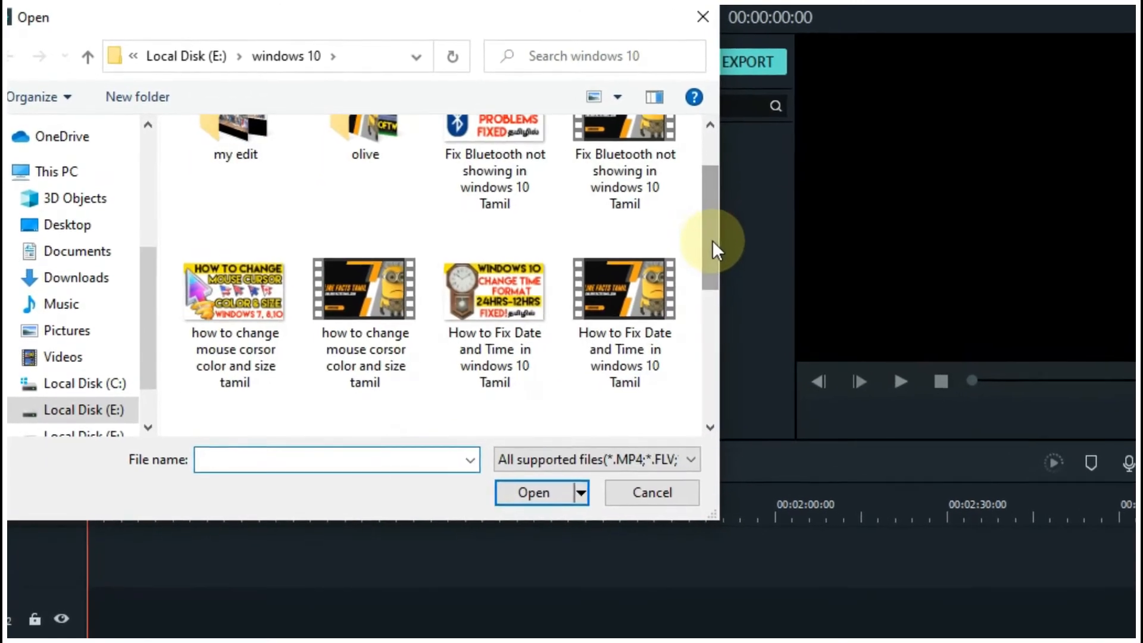
click(673, 272)
click(545, 504)
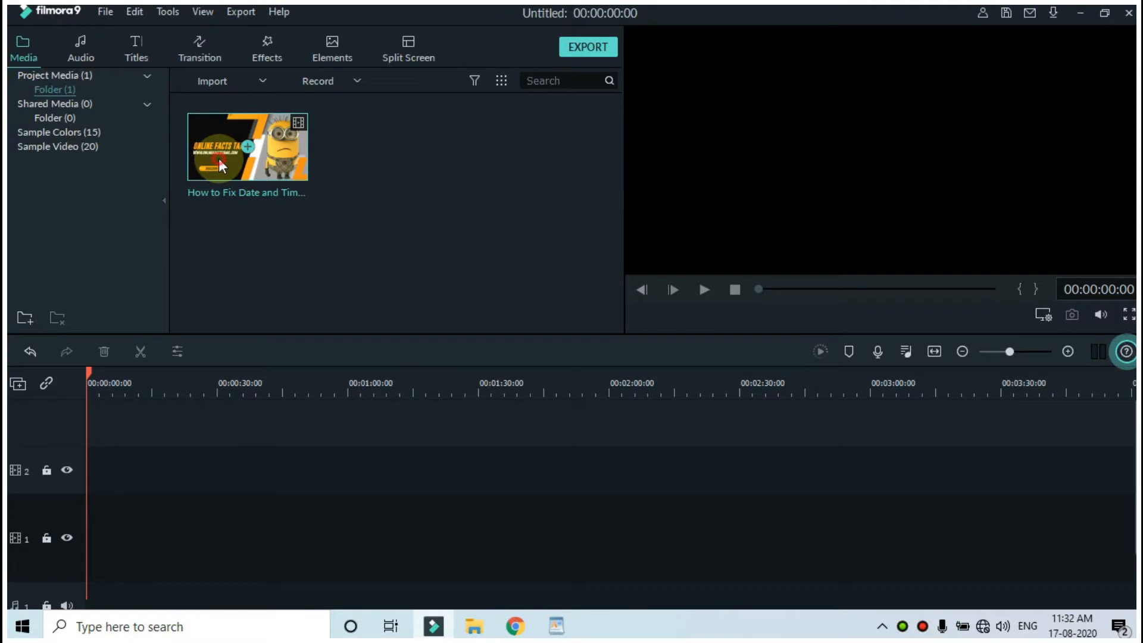
Place the imported video at the start of video track 1 and match the project settings to the media.
drag(219, 166, 86, 530)
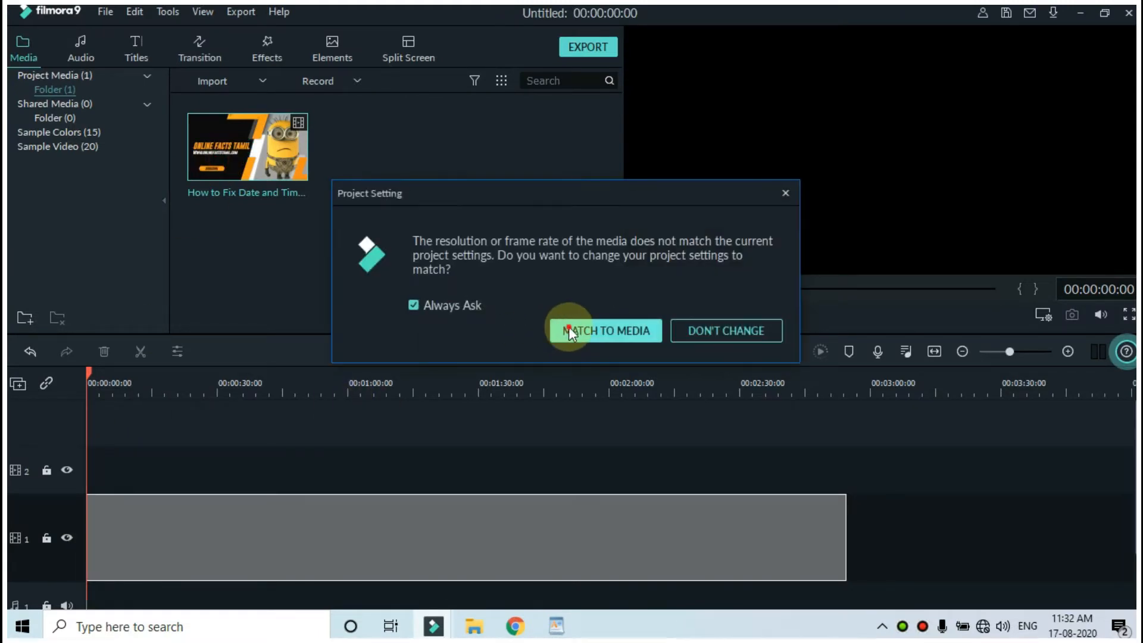
click(569, 332)
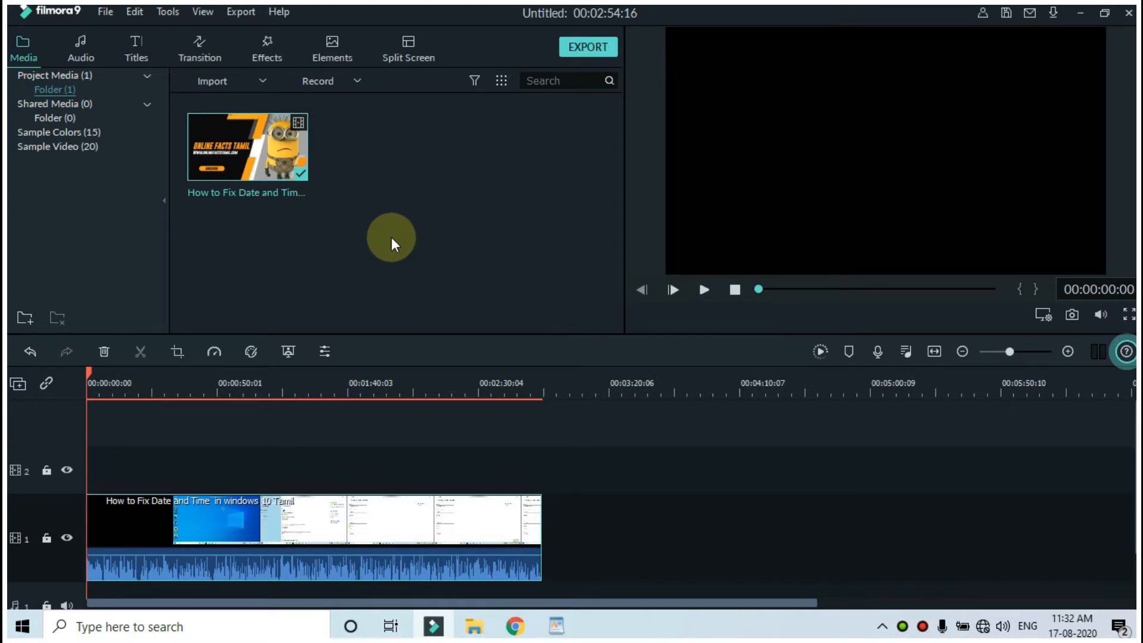
Find the Border effect among the Utility effects, add it to track 2 and extend it over the clip's full length.
click(274, 52)
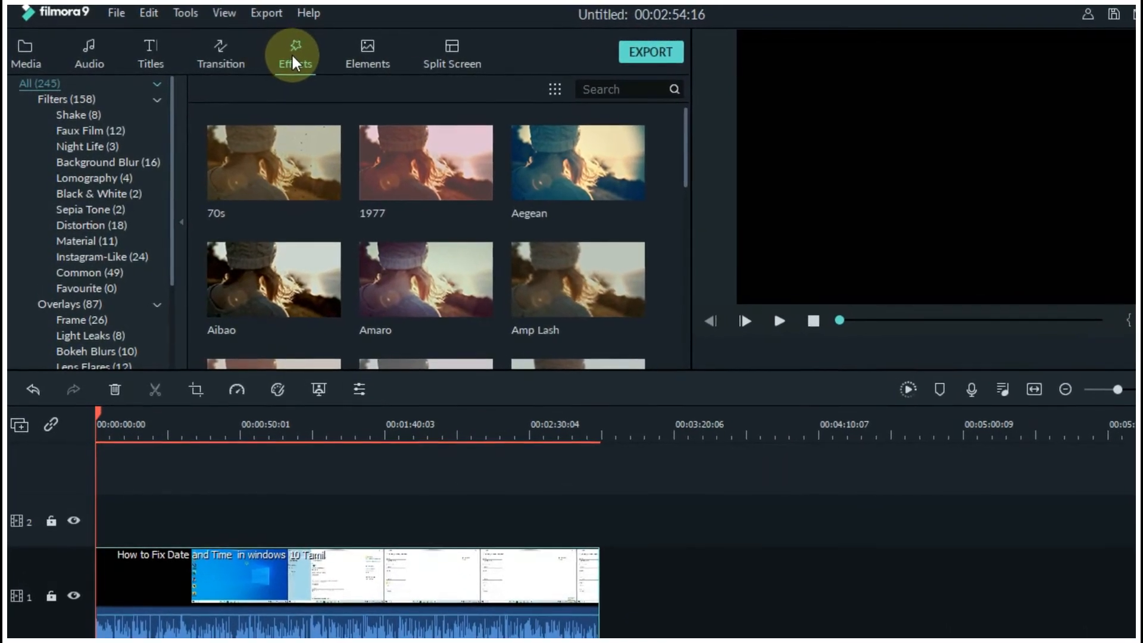
drag(173, 124, 180, 240)
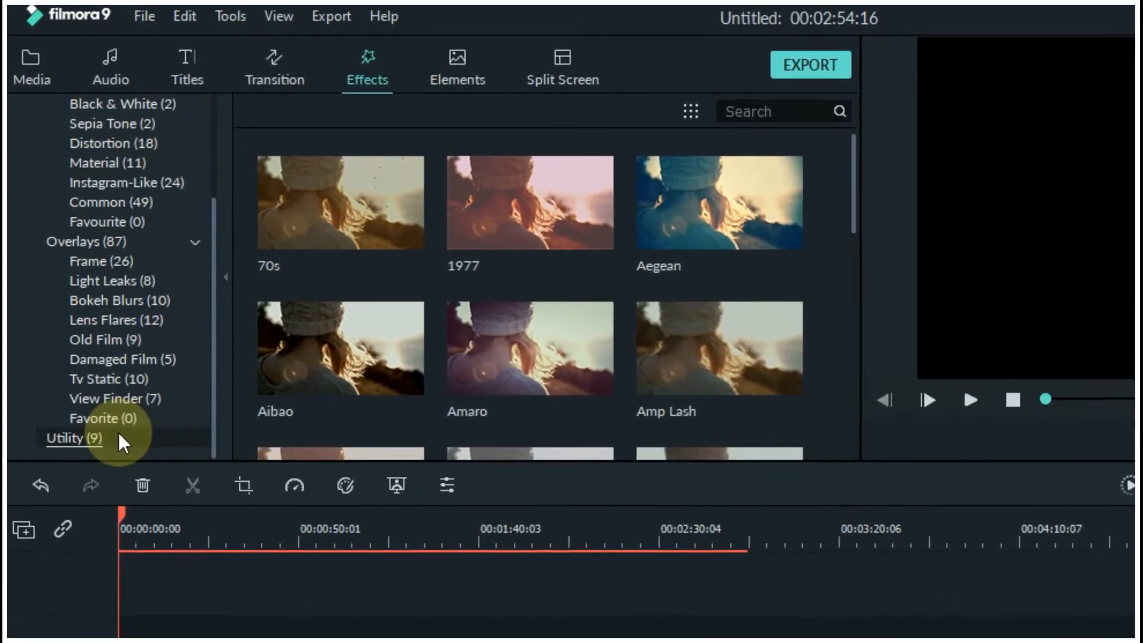
click(120, 436)
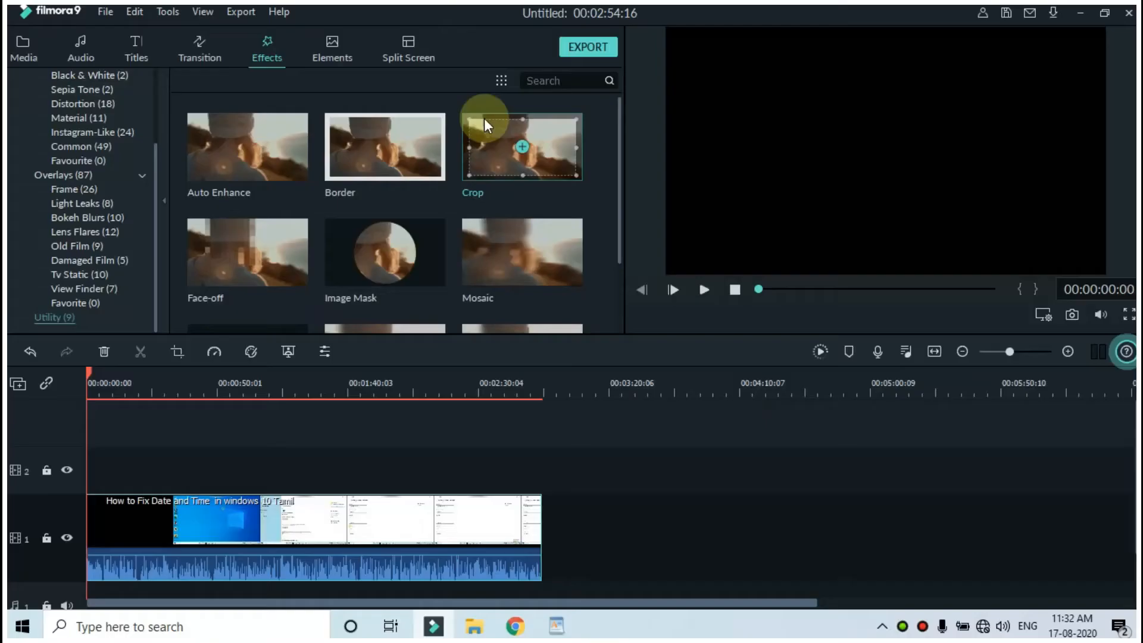
click(542, 80)
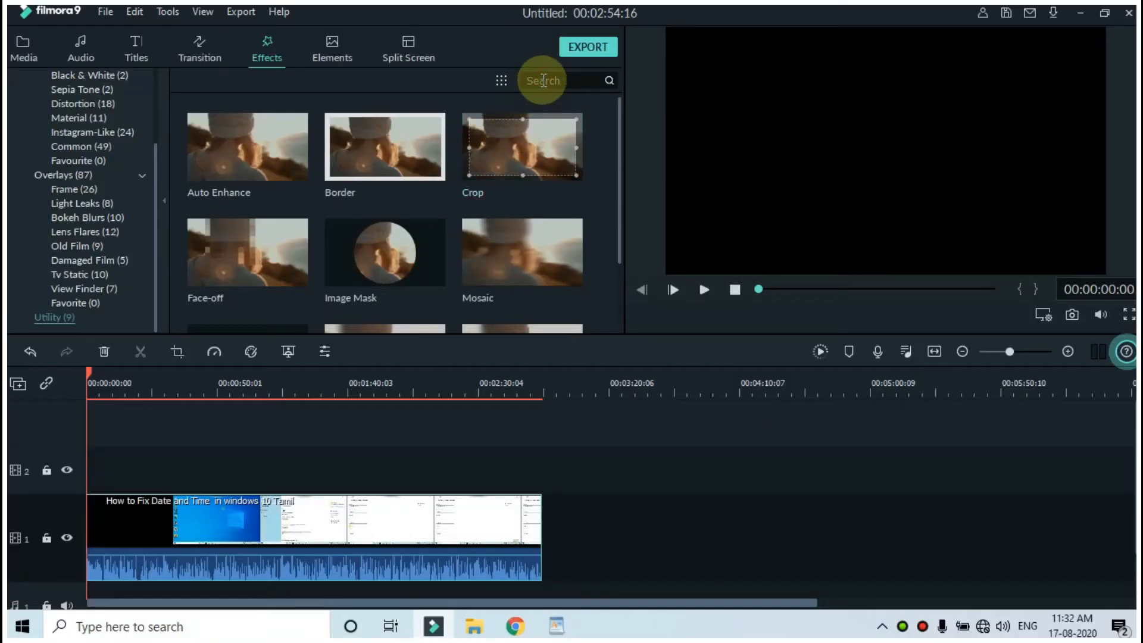
text(border)
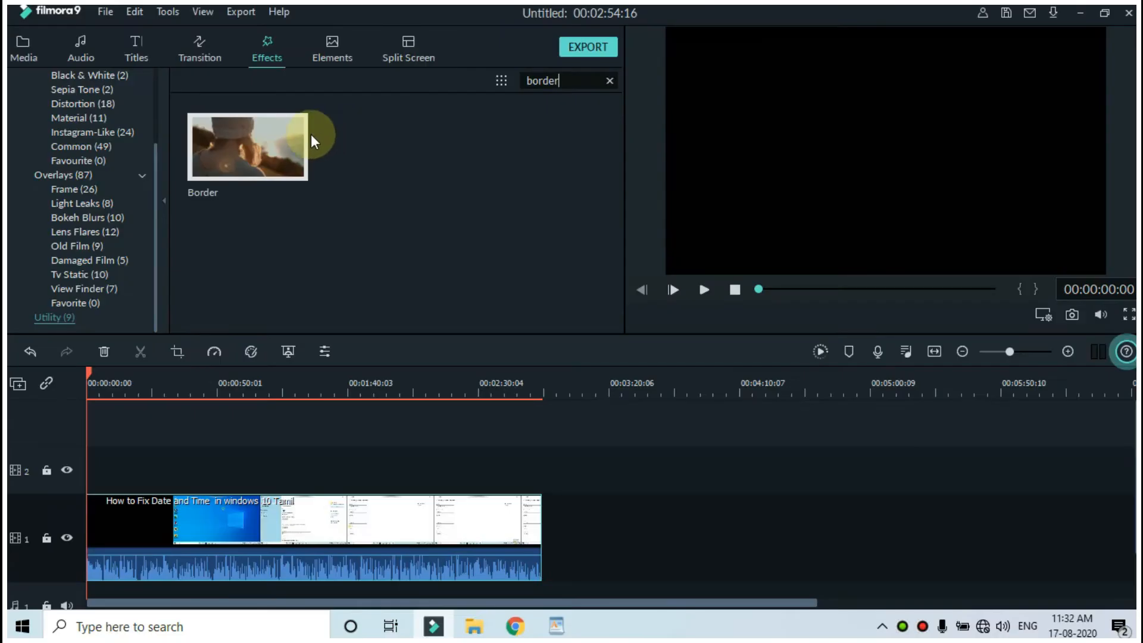
click(216, 158)
drag(216, 157, 91, 466)
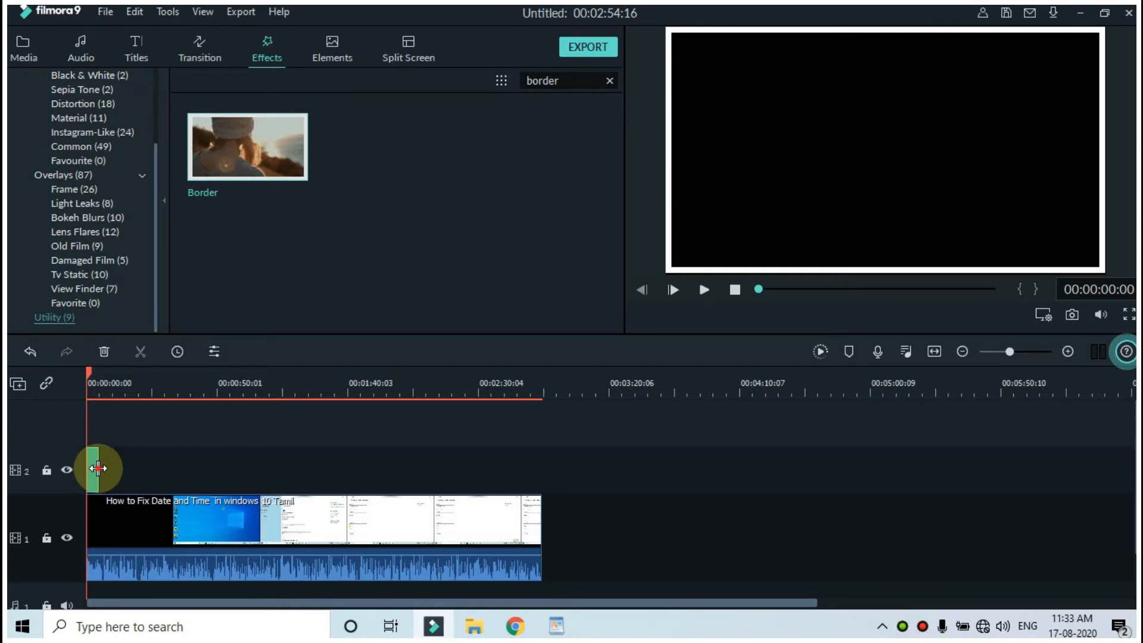
drag(98, 469, 541, 481)
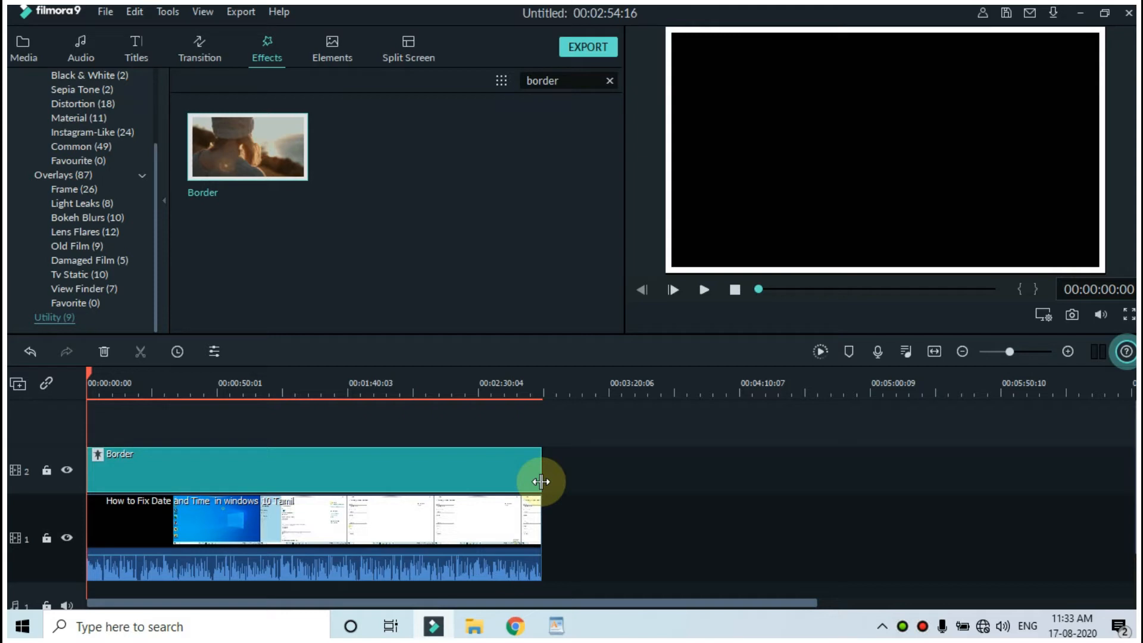
Preview the border at several points along the video, finishing on the intro frame around 5 seconds.
click(273, 385)
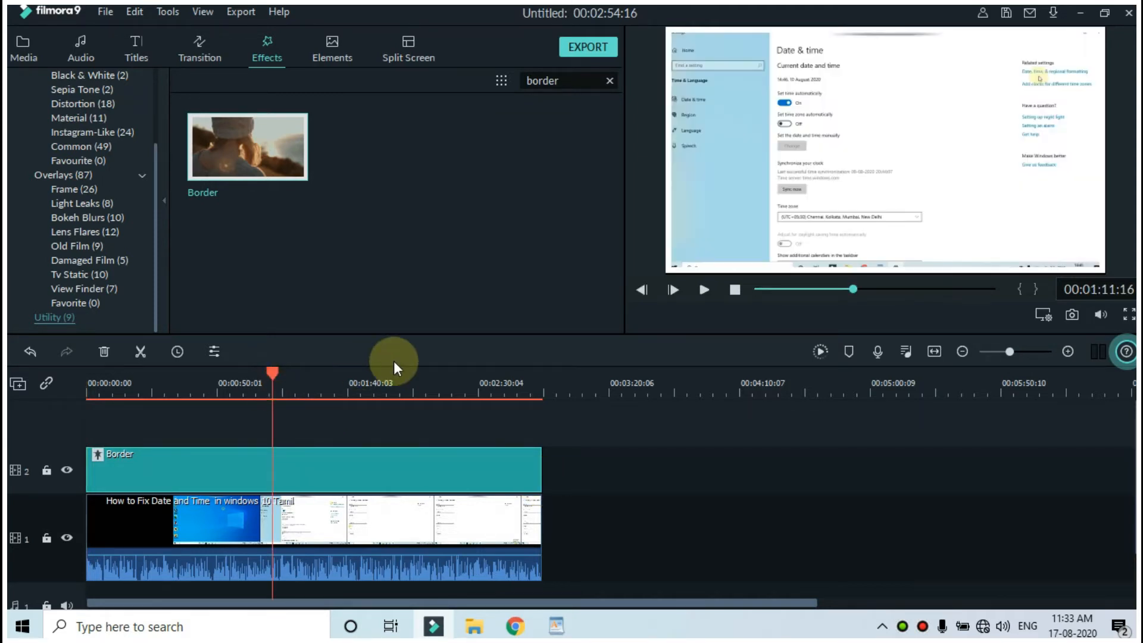
click(144, 387)
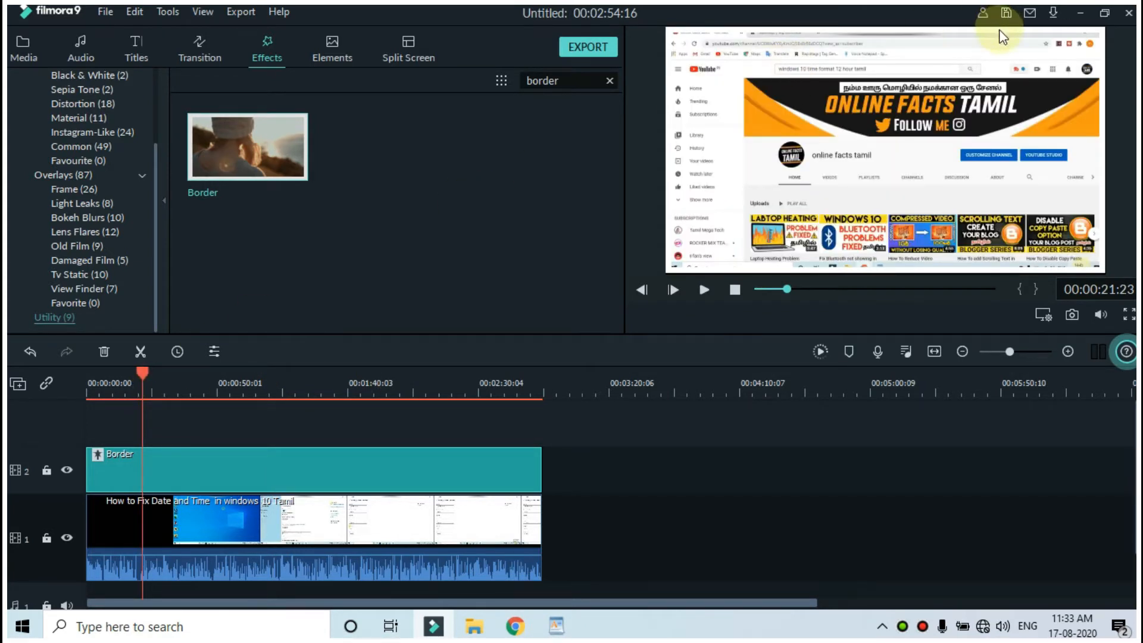
click(474, 376)
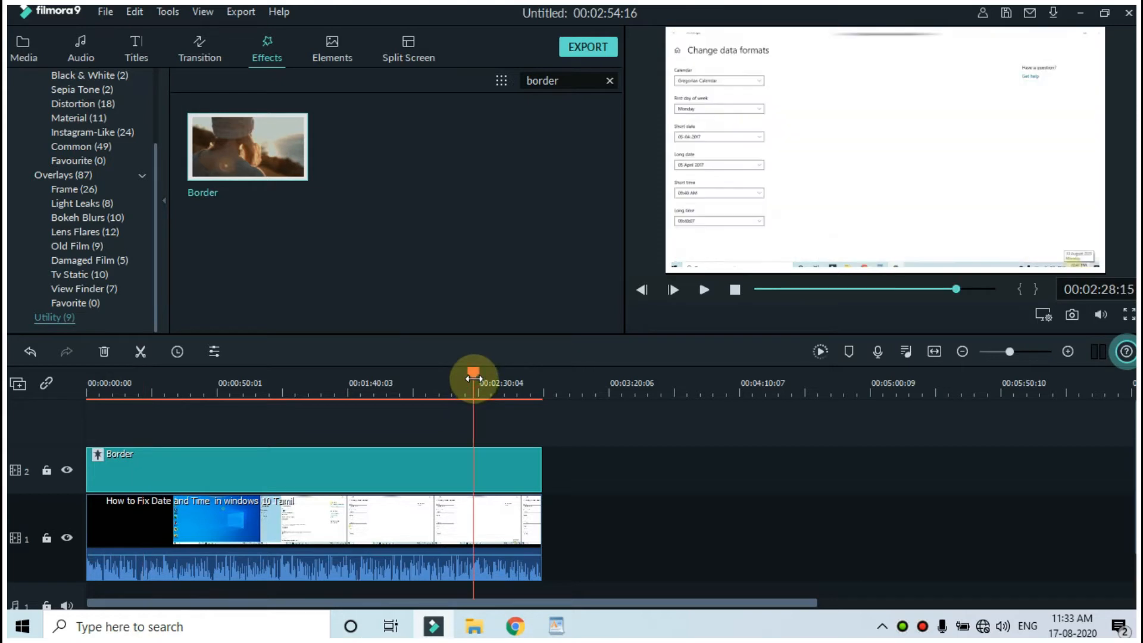
click(523, 388)
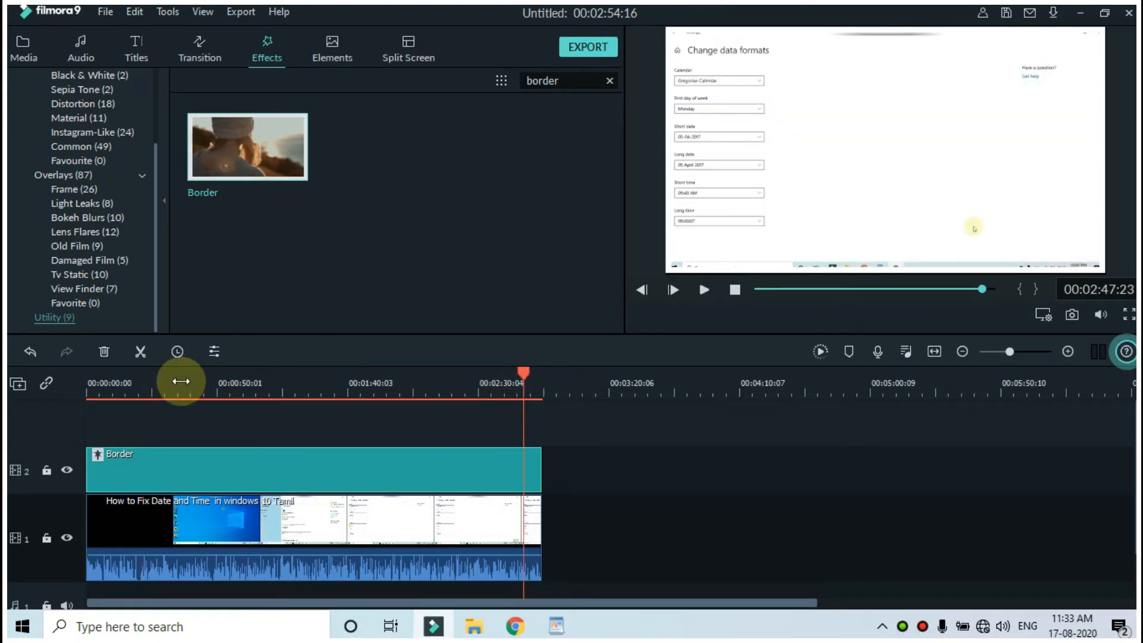
click(148, 384)
click(115, 385)
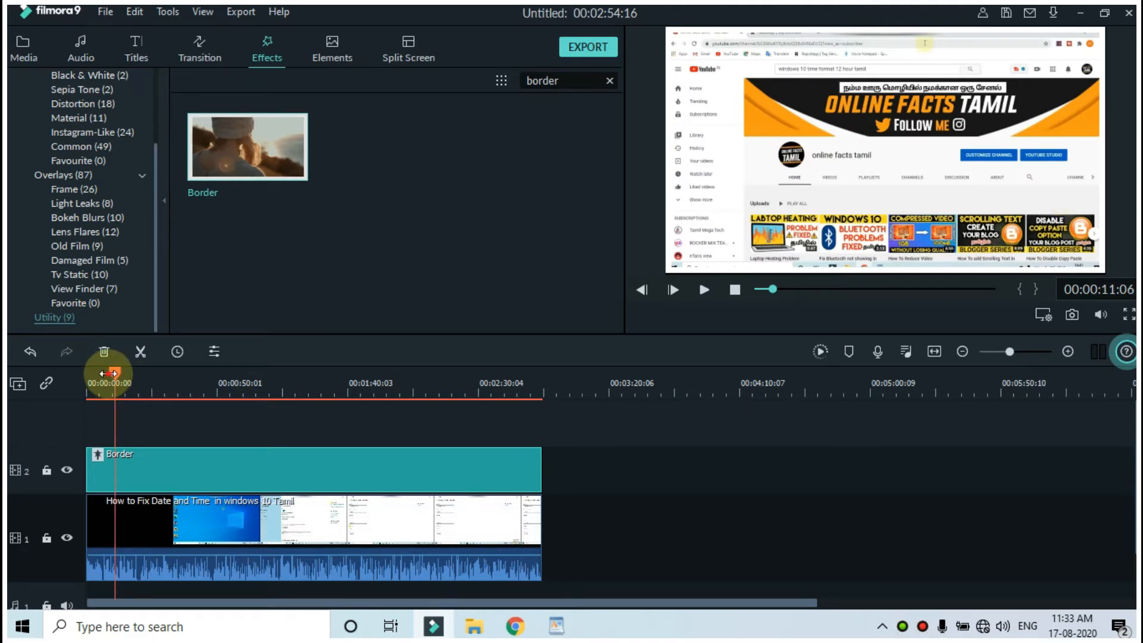
drag(115, 375, 101, 376)
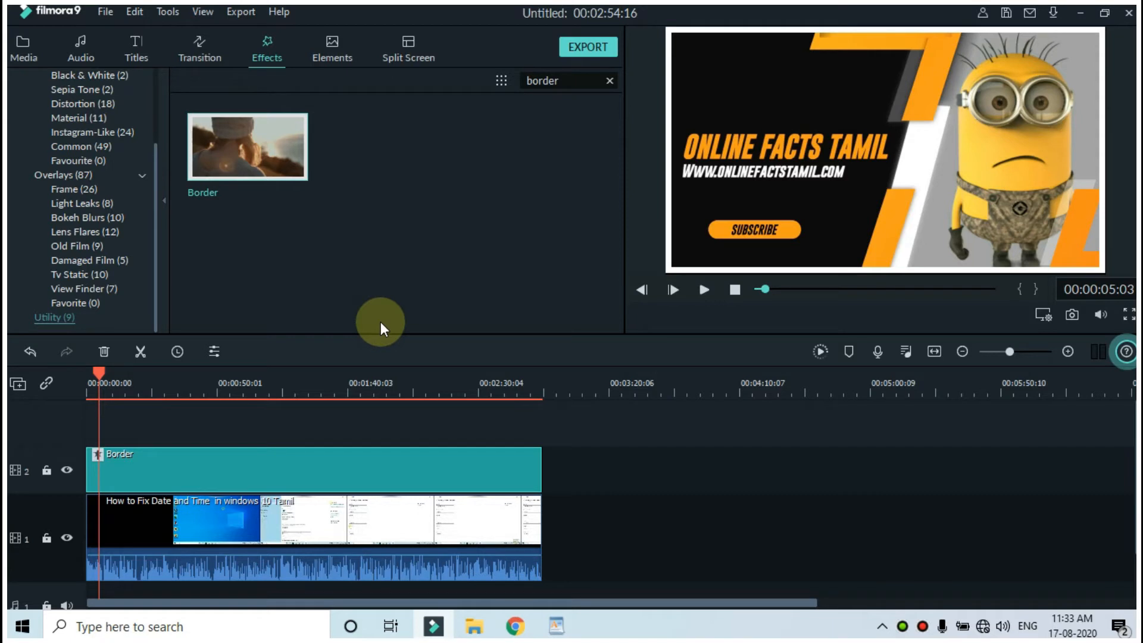
Set the Border effect's size to 4, blur to 0 and opacity to 100, after trying blur 8 and 3 and opacity 76.
double_click(280, 455)
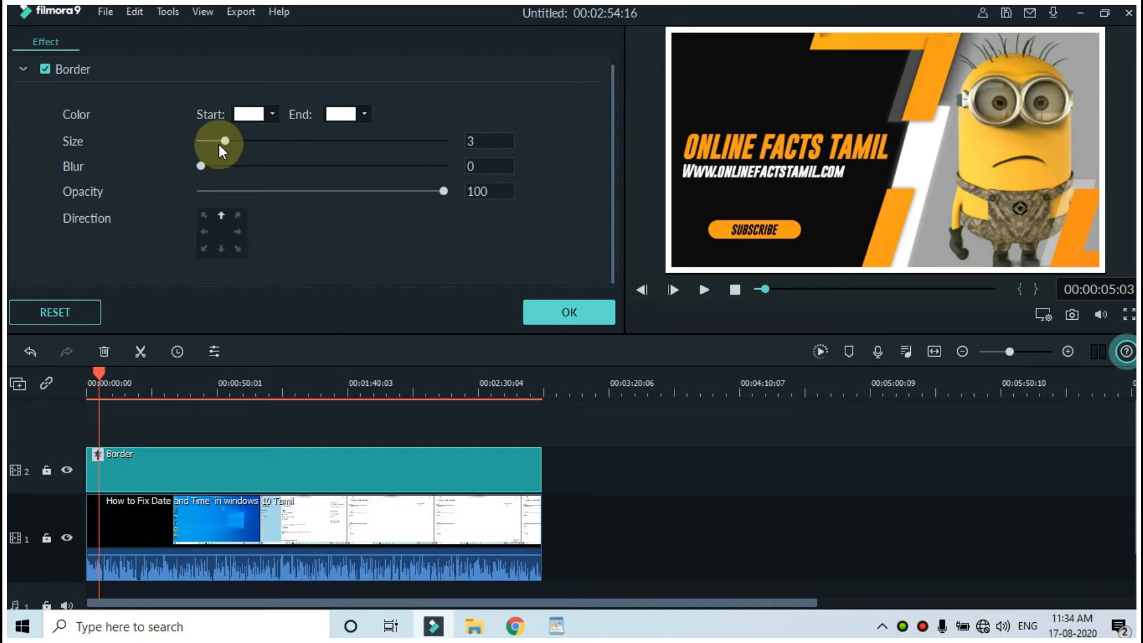
drag(228, 141, 266, 166)
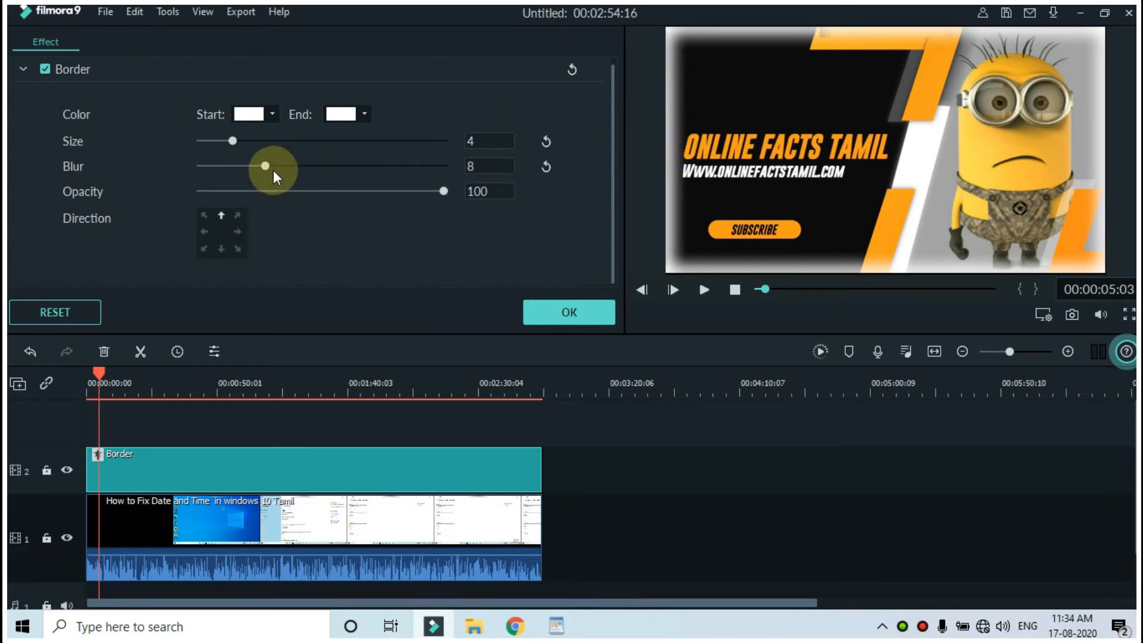
drag(265, 166, 225, 166)
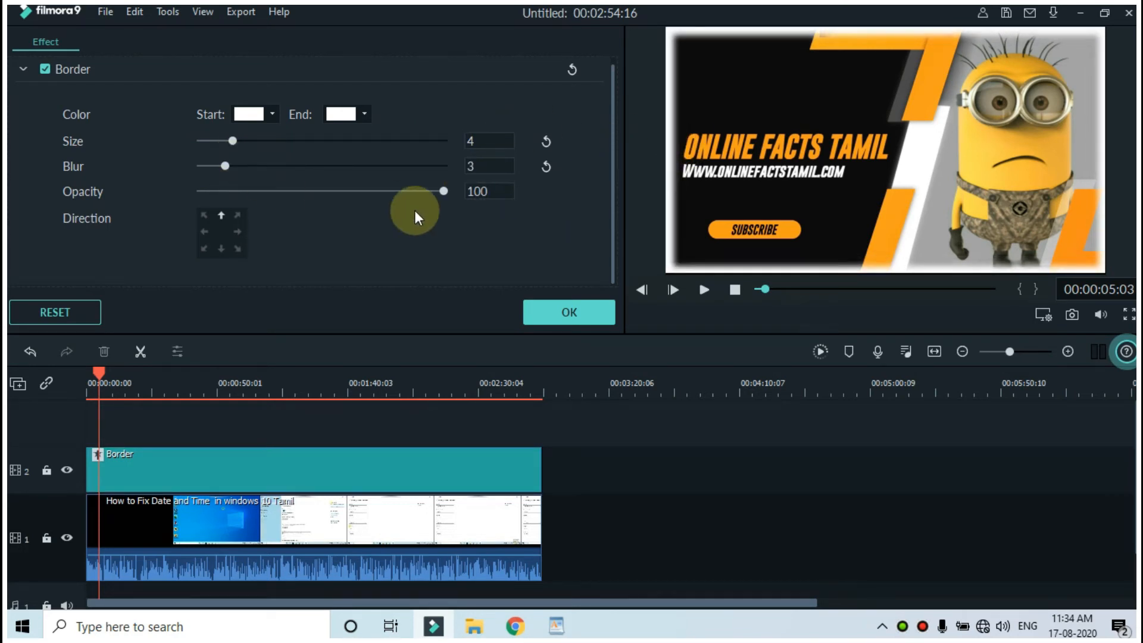
drag(441, 188, 383, 192)
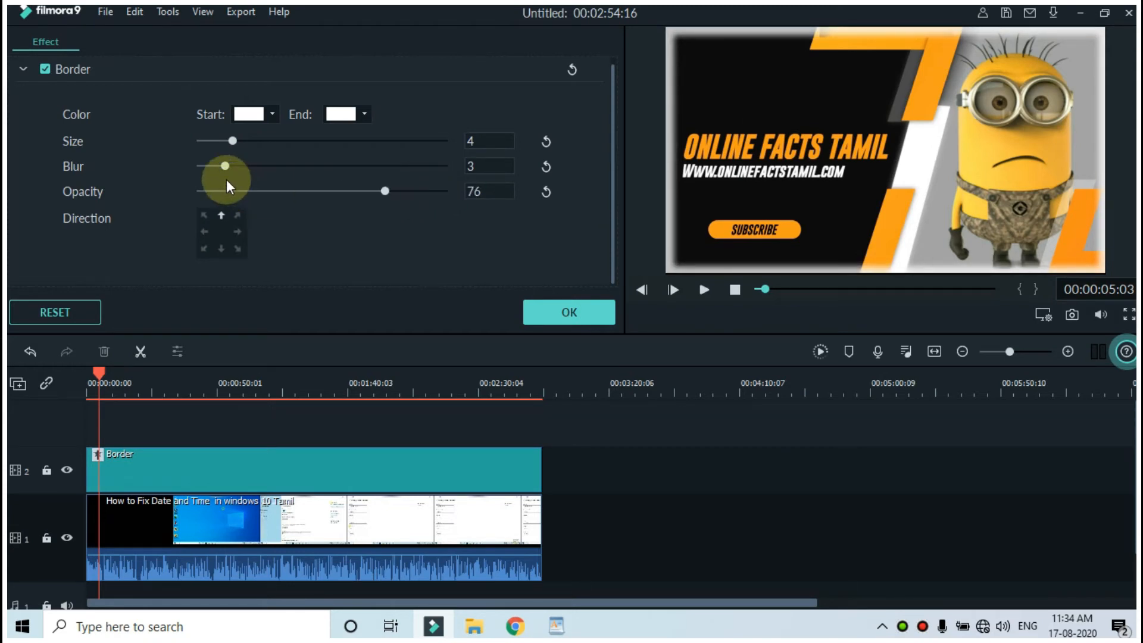
drag(221, 167, 198, 168)
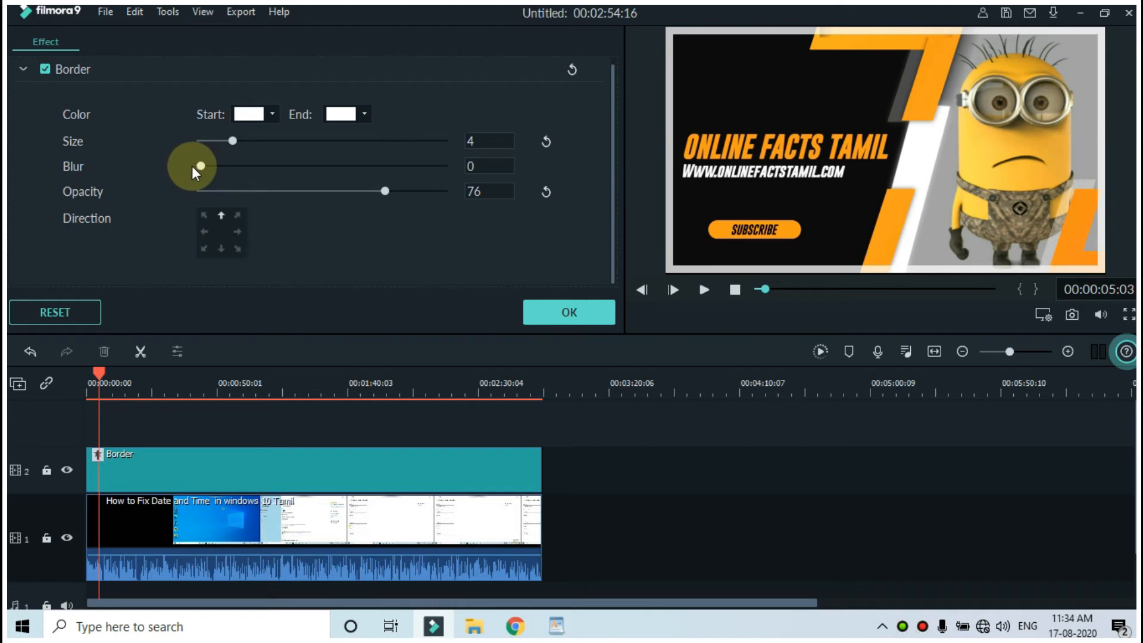
drag(385, 189, 453, 192)
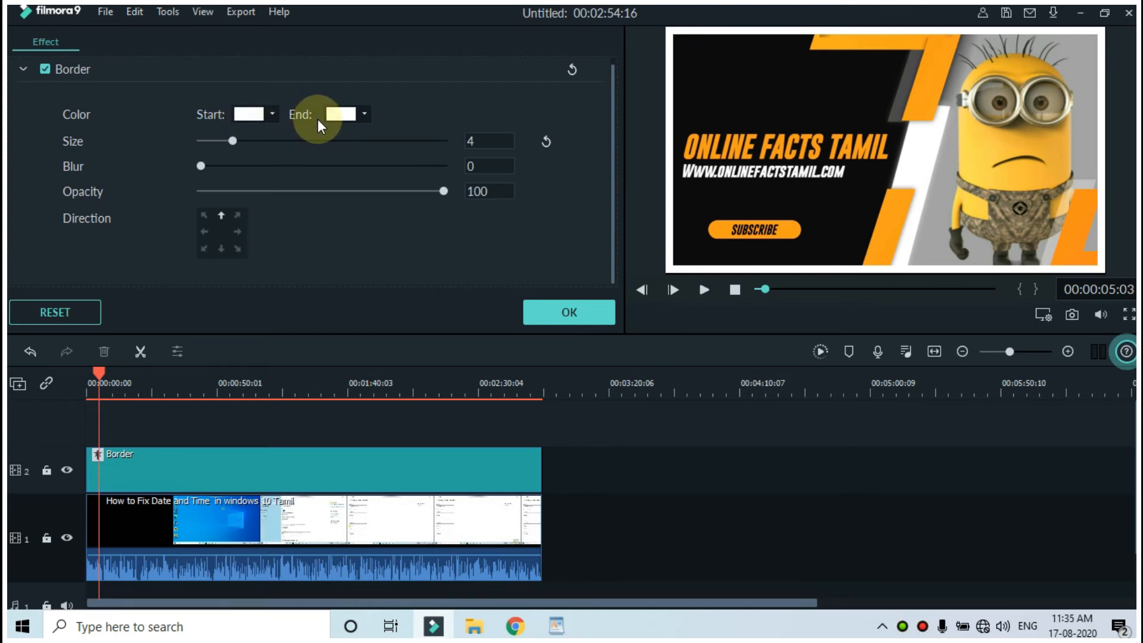
Set the border's start color to dark blue after trying black.
click(273, 113)
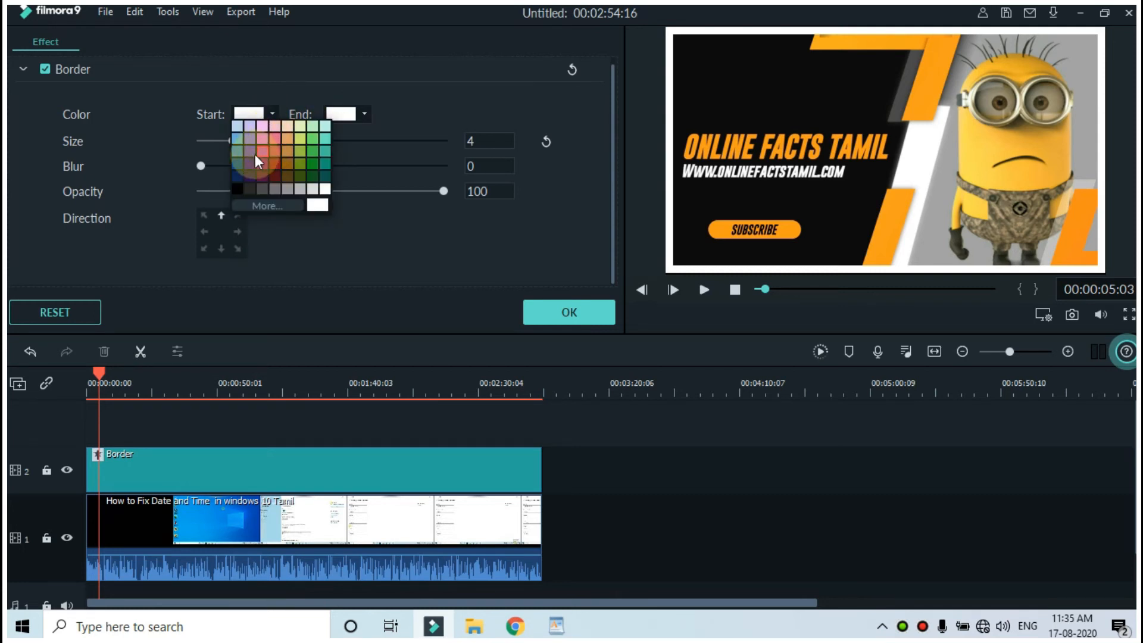
click(240, 186)
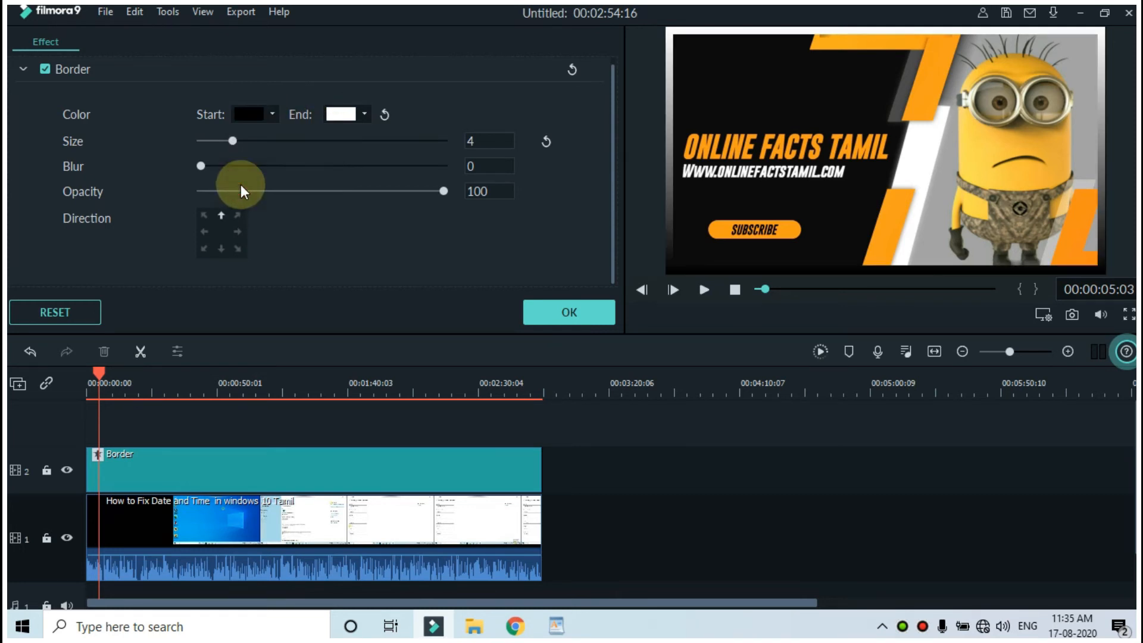
click(271, 113)
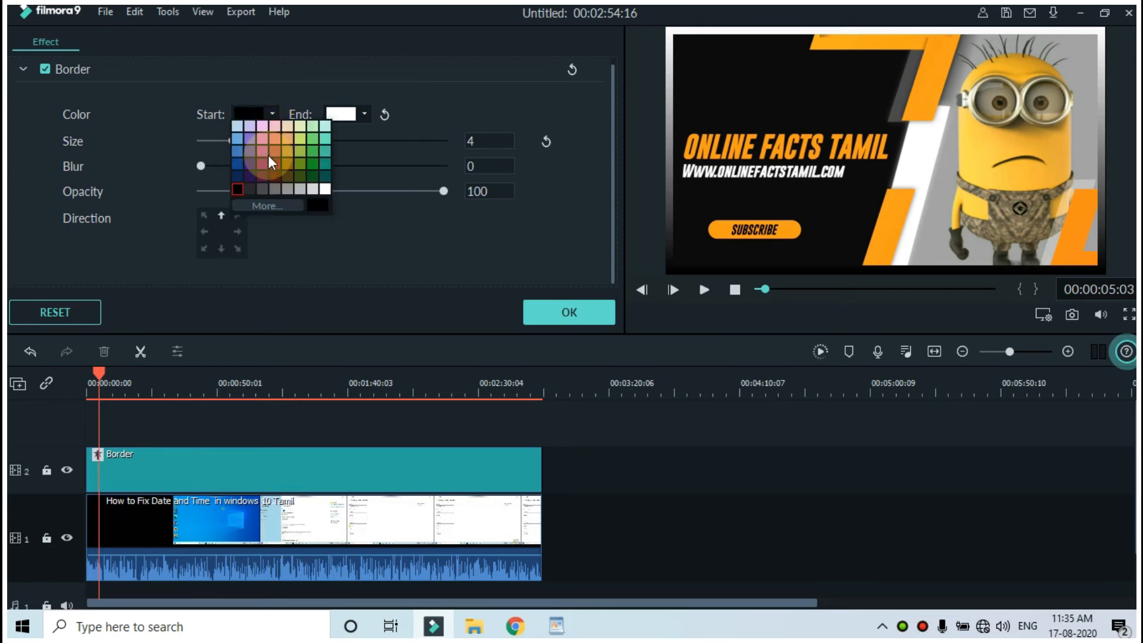
click(237, 167)
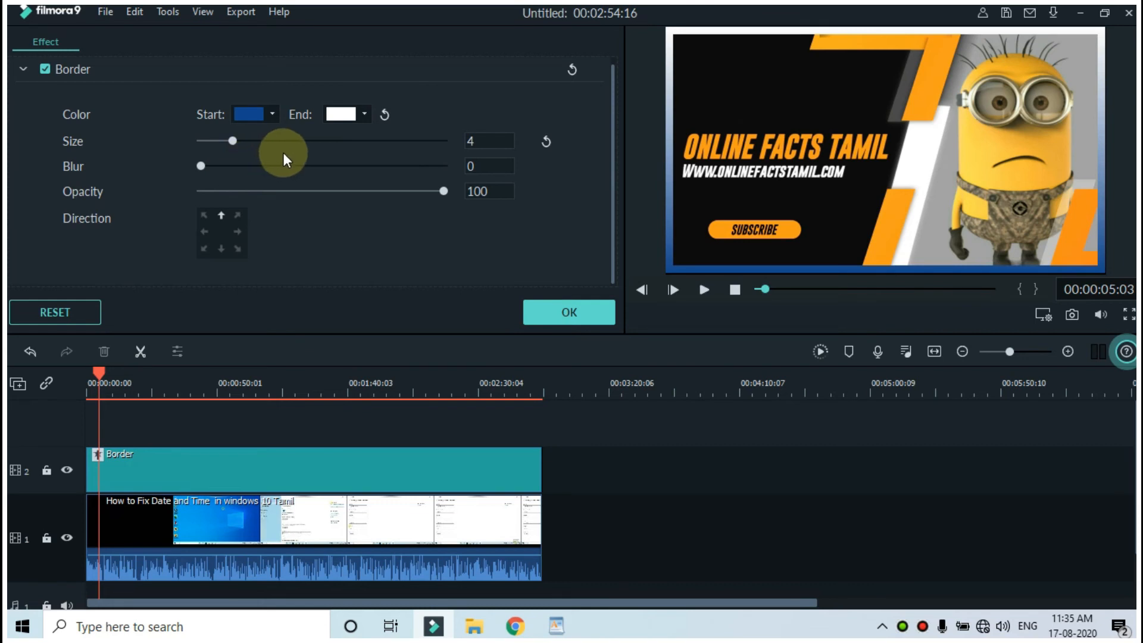
Set the border's end color to green and leave the effect settings.
click(365, 113)
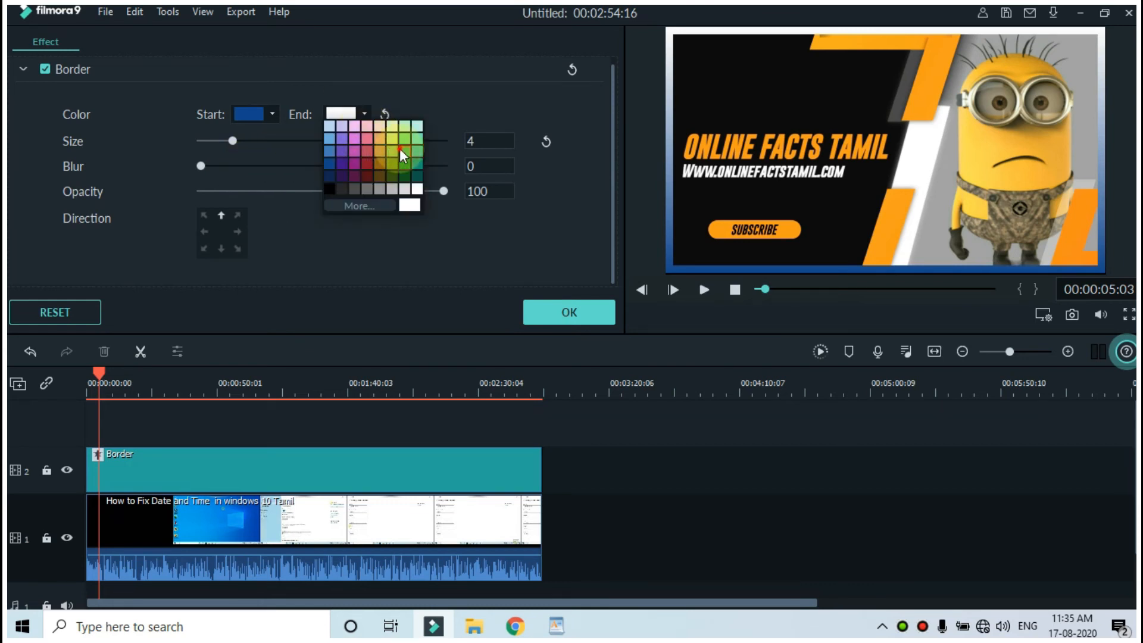
click(400, 151)
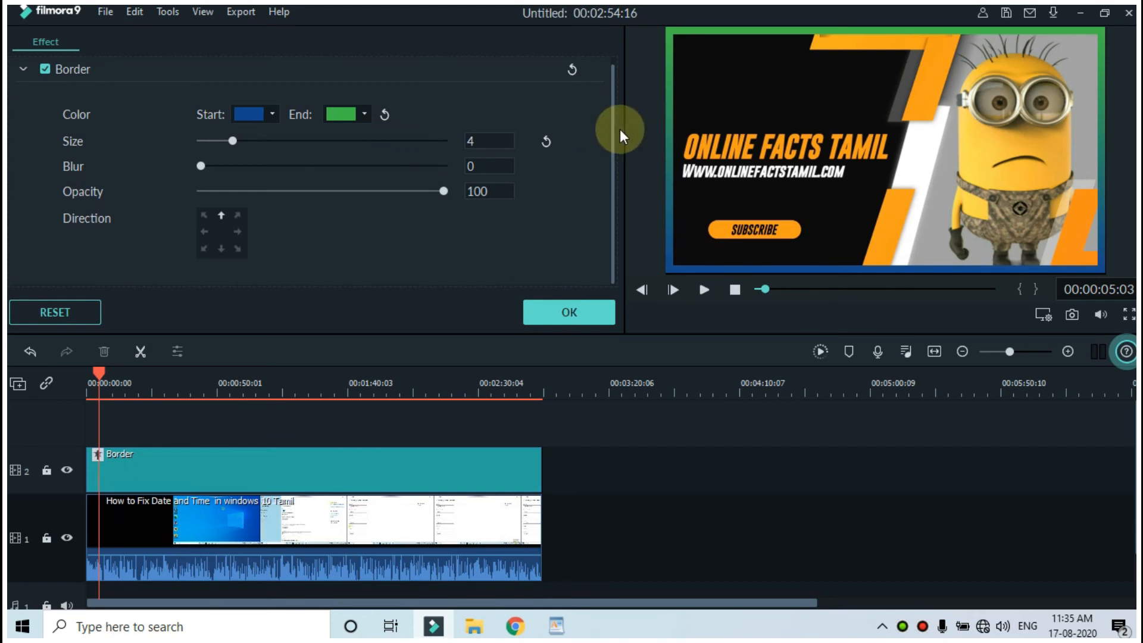
click(736, 263)
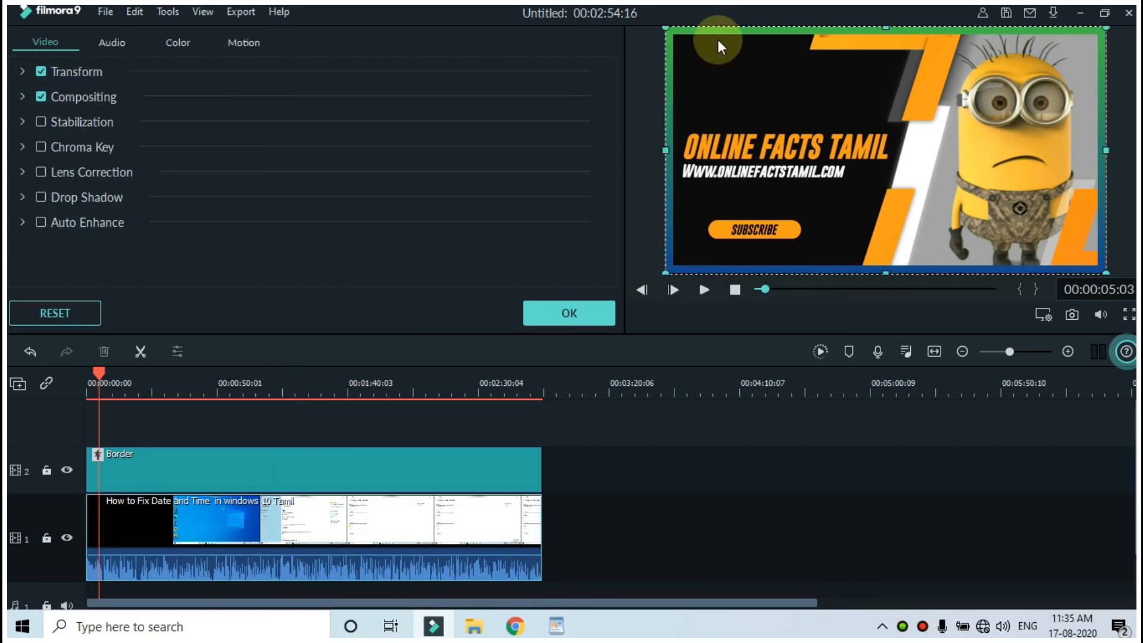
click(573, 311)
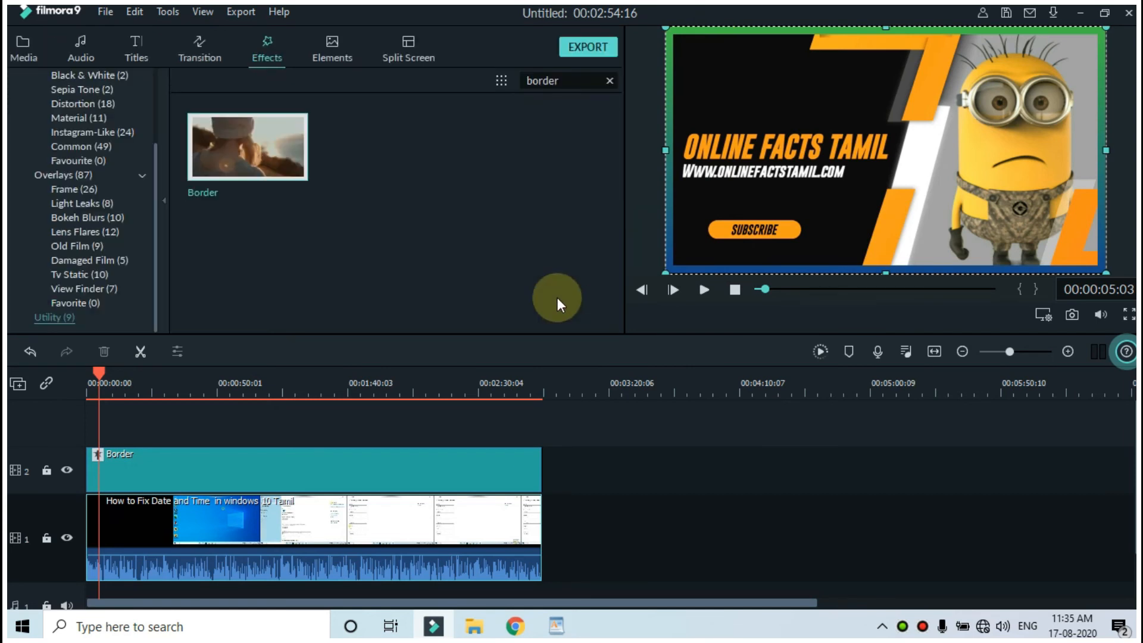
Reopen the Border effect's settings, set the end color to the same dark blue as the start color and confirm.
double_click(334, 455)
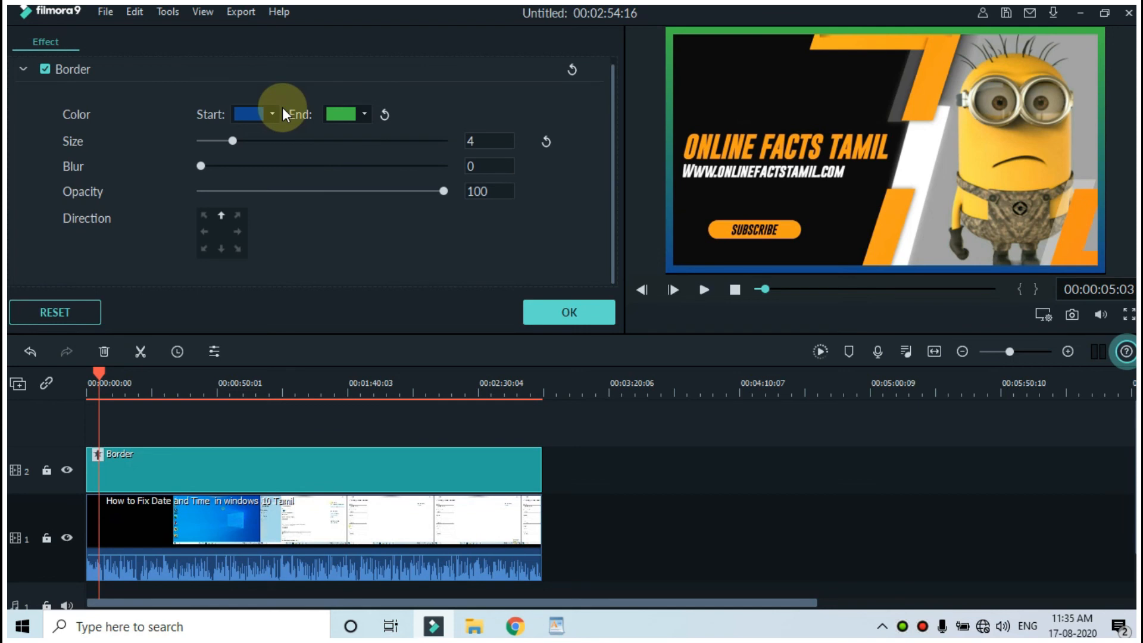
click(365, 114)
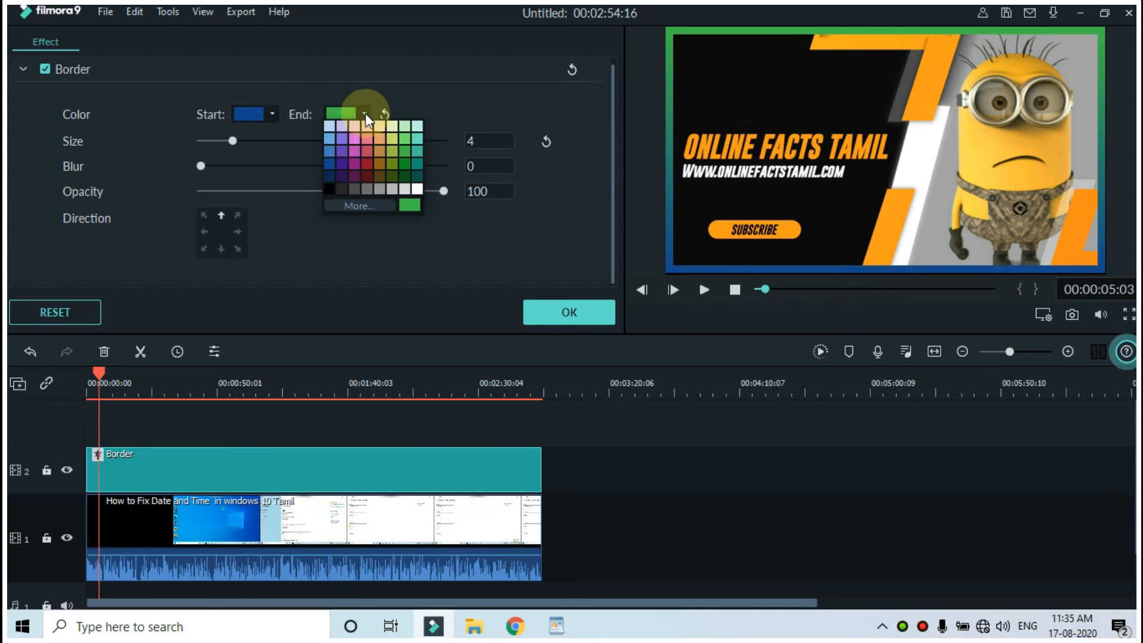
click(330, 163)
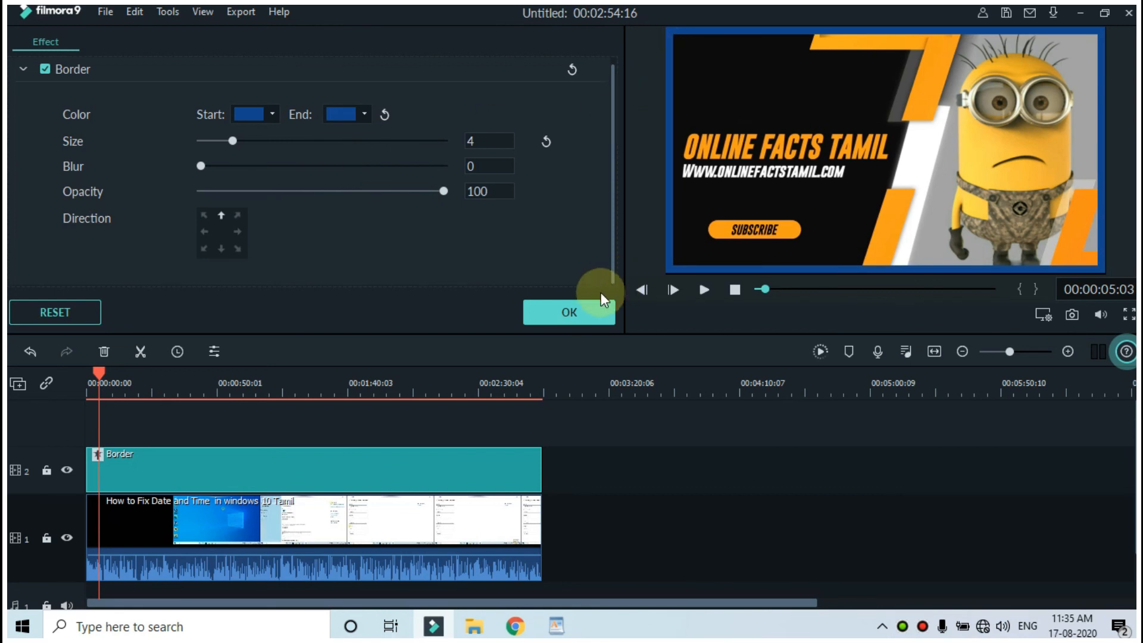
click(588, 302)
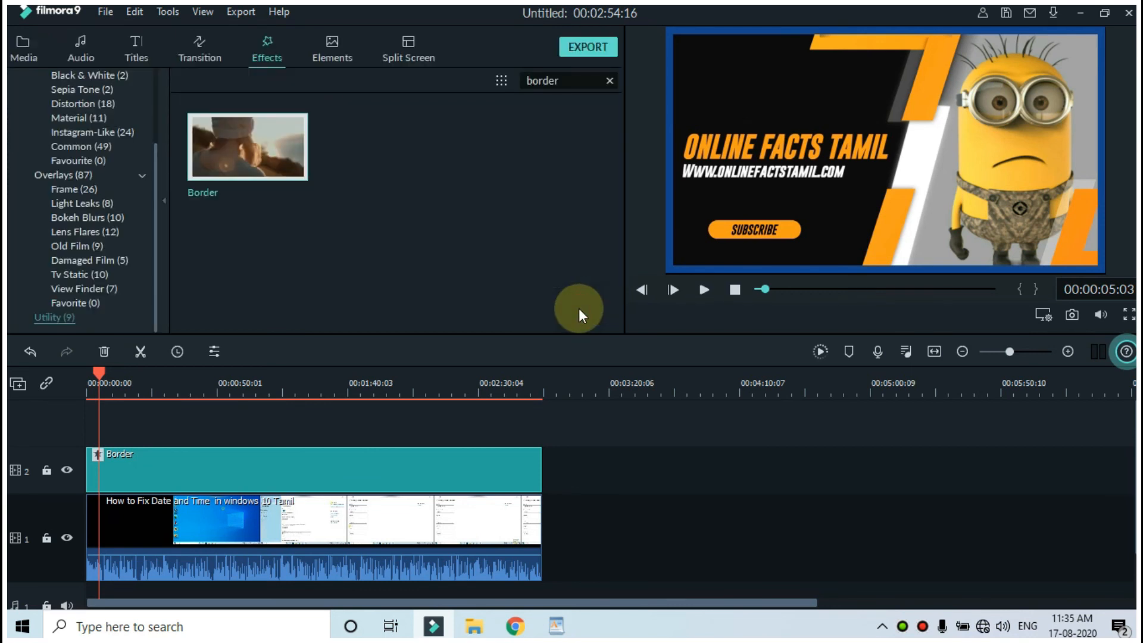